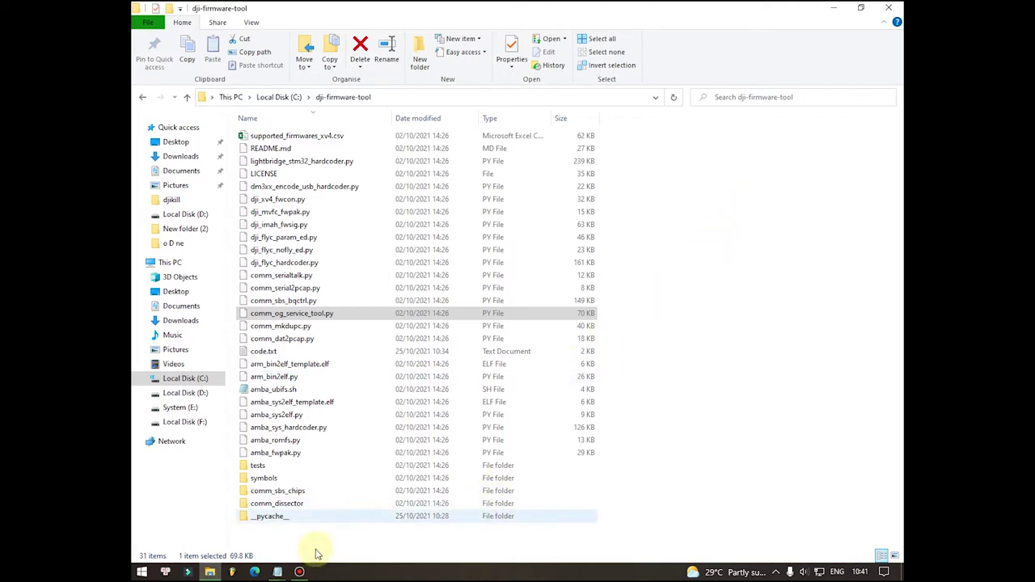
# - Review the PRODUCT_CODE list in comm_og_service_tool.py, and bring up the commands in code.txt
pyautogui.moveTo(277, 572)
pyautogui.click(328, 524)
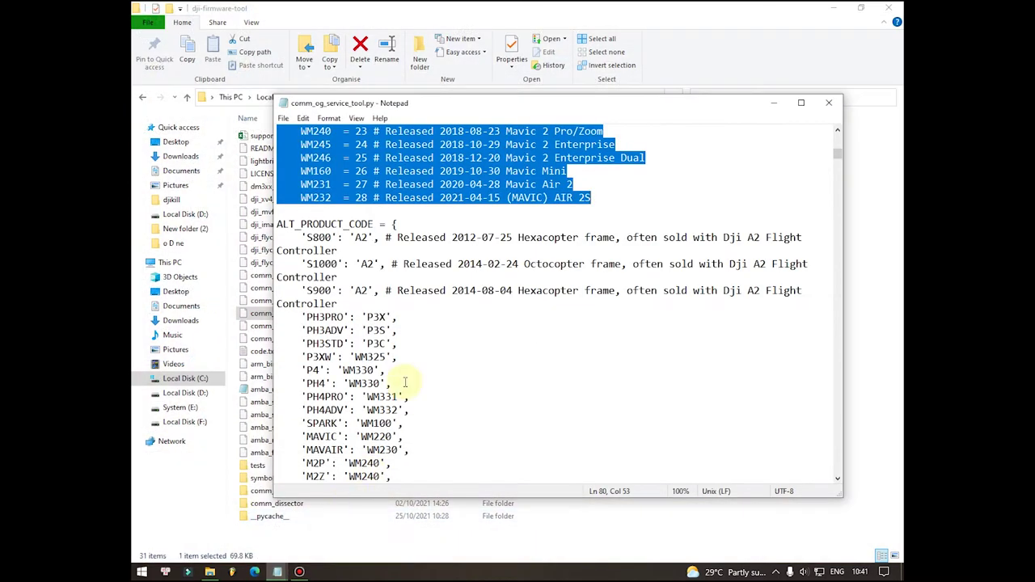
pyautogui.scroll(8, 419, 330)
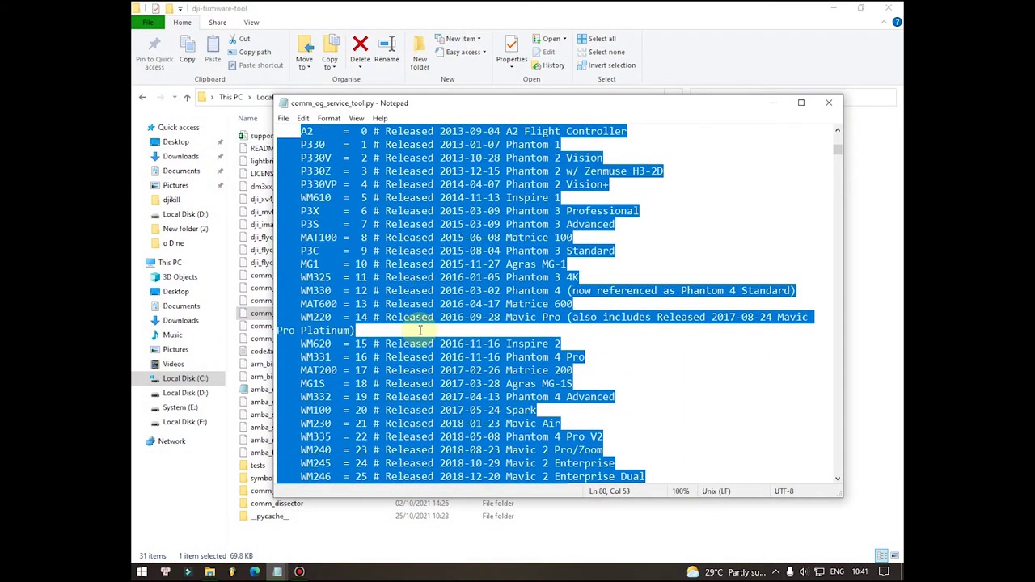
pyautogui.scroll(4, 420, 330)
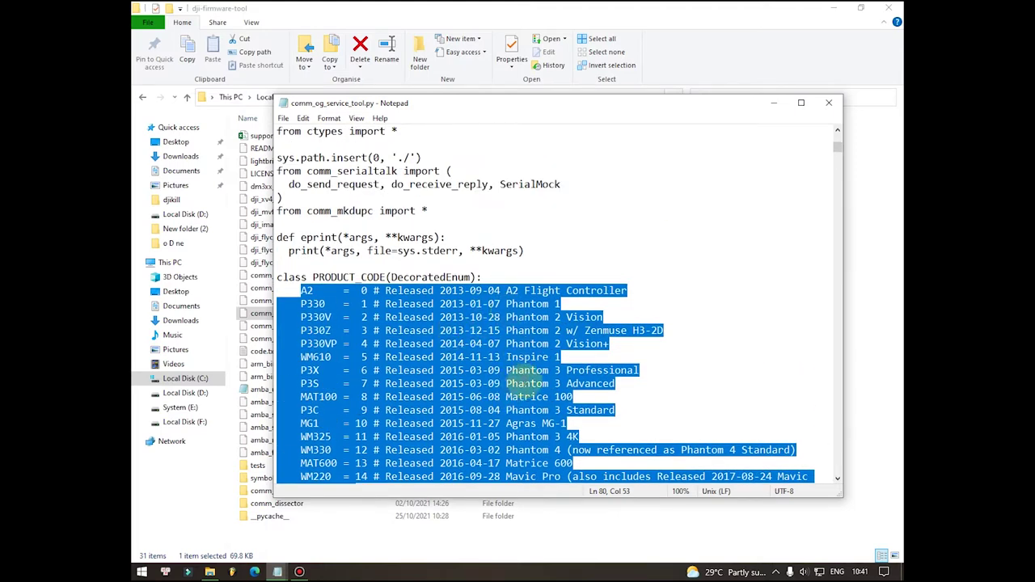
pyautogui.scroll(-2, 574, 323)
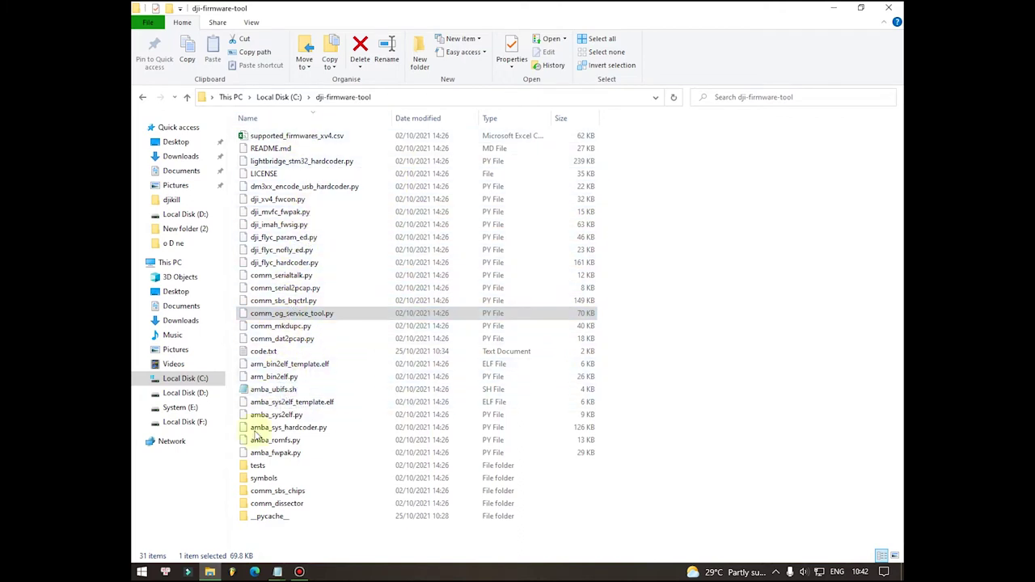
pyautogui.moveTo(279, 568)
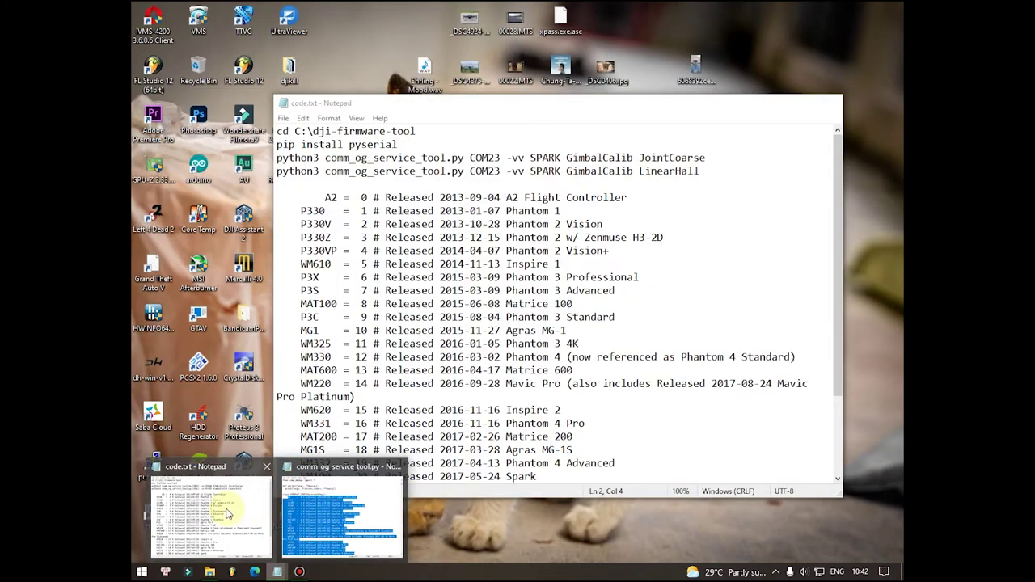
pyautogui.click(228, 513)
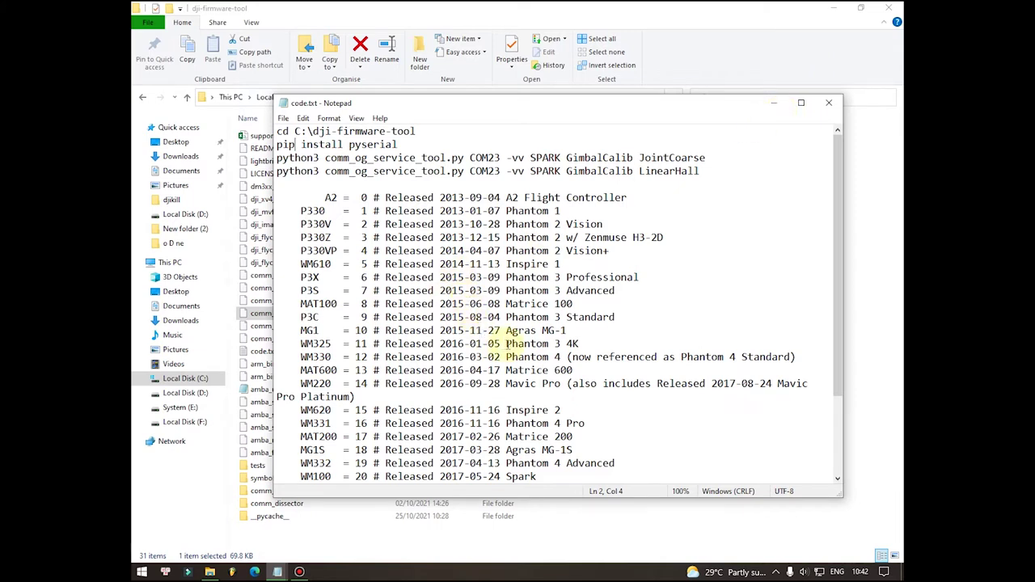
# - Install Python 3.9 from the Microsoft Store and check for it among the recently added apps
pyautogui.click(139, 574)
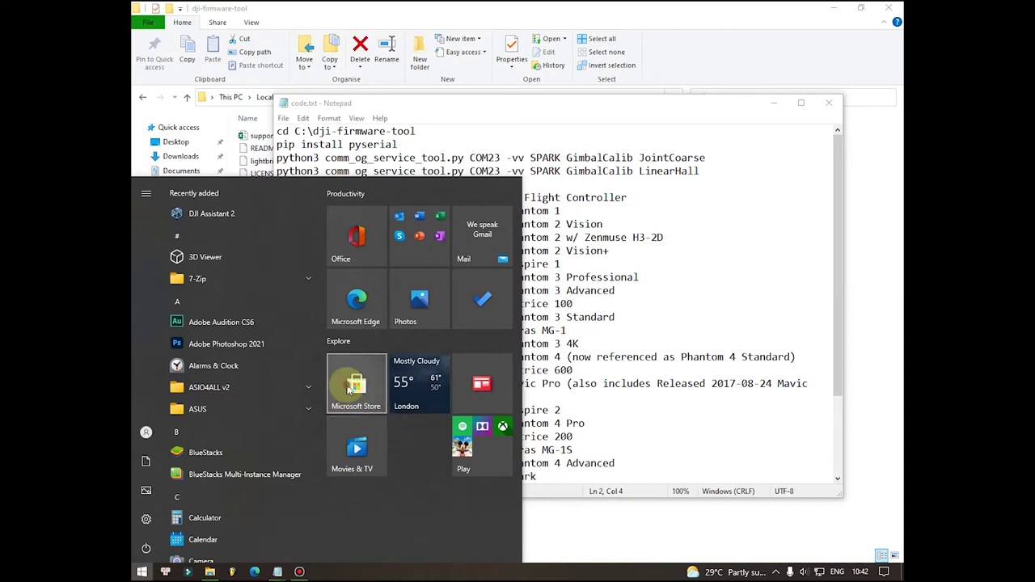
pyautogui.click(349, 388)
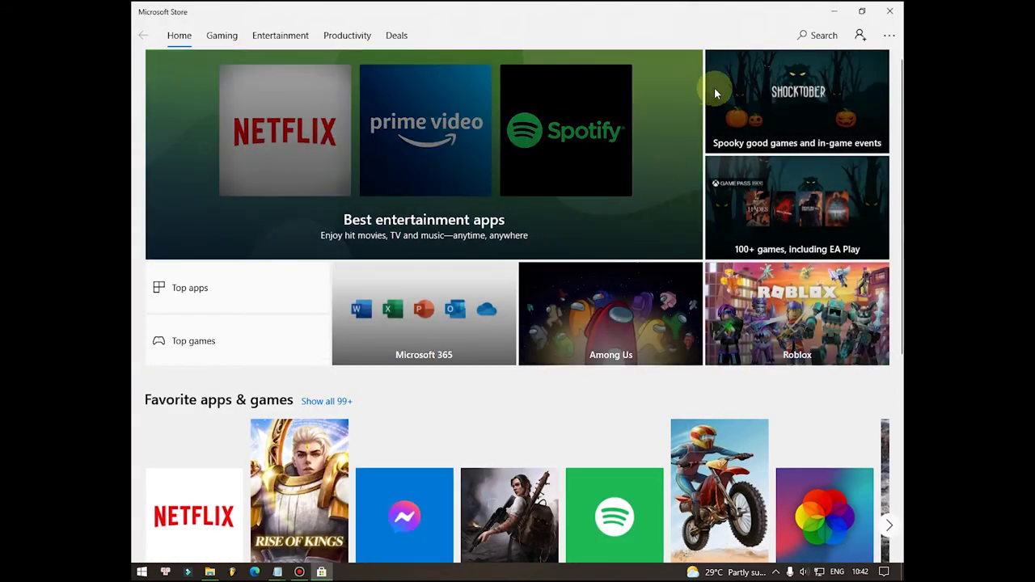
pyautogui.click(809, 35)
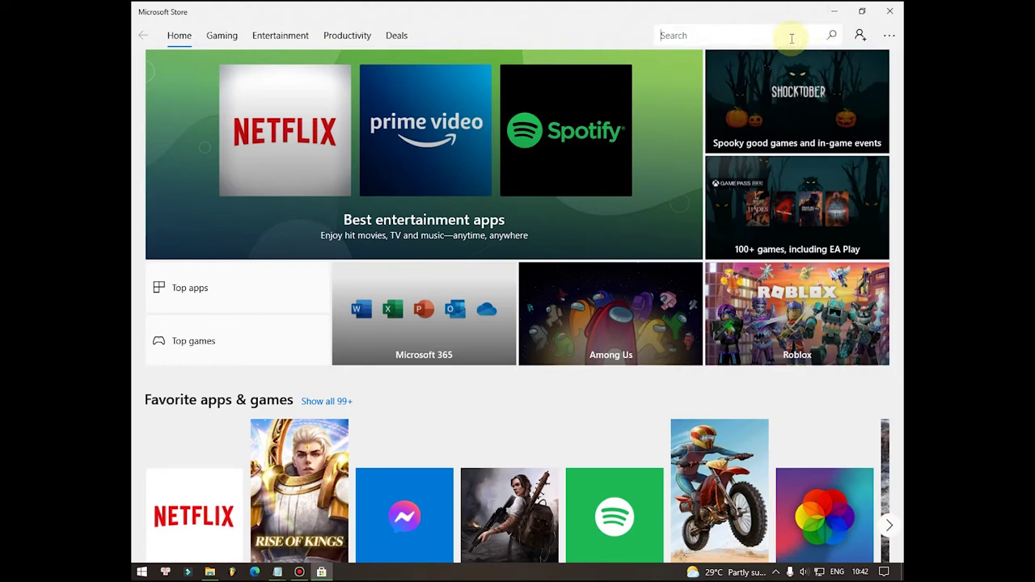
pyautogui.write('python')
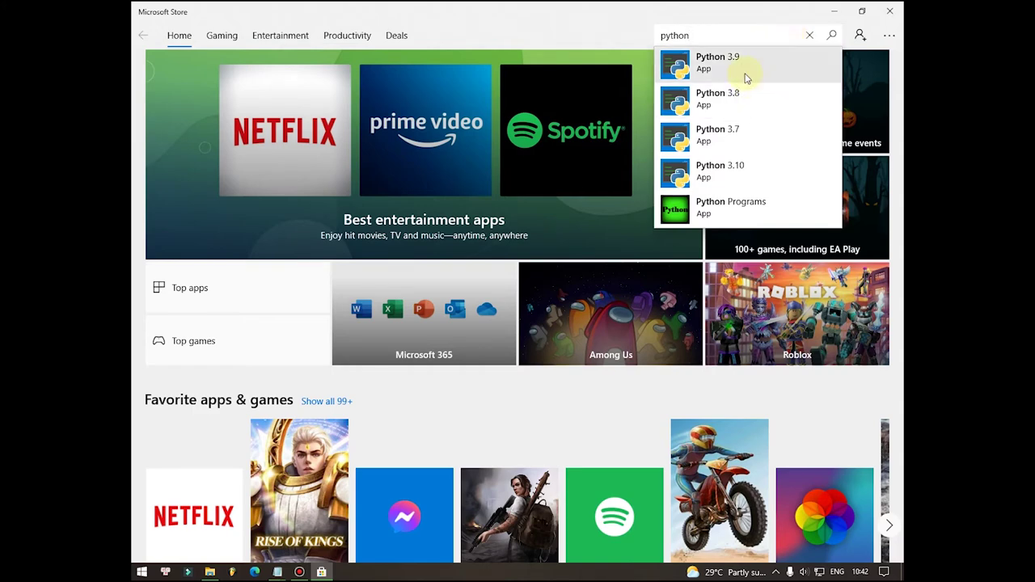
pyautogui.click(745, 75)
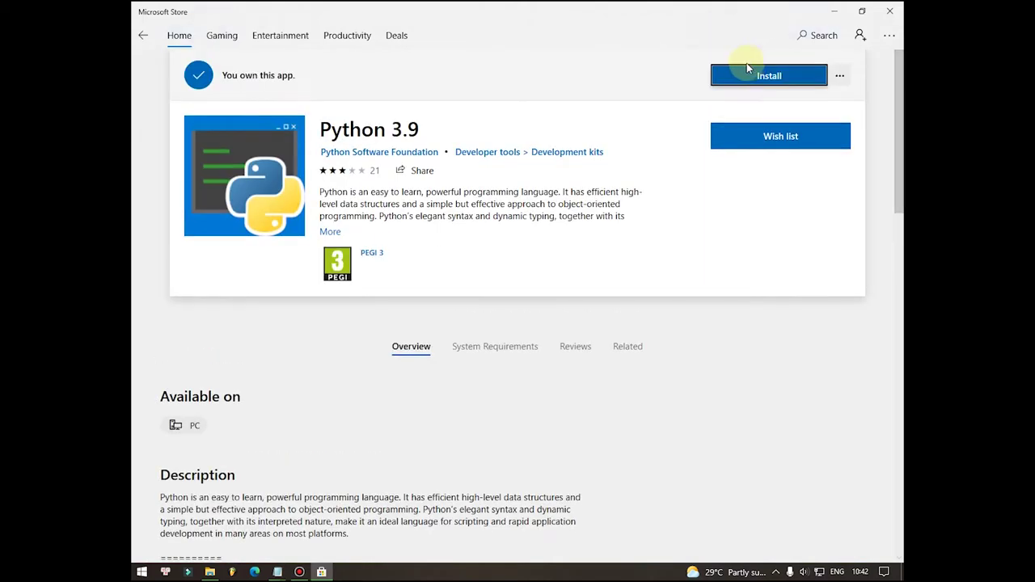
pyautogui.click(748, 81)
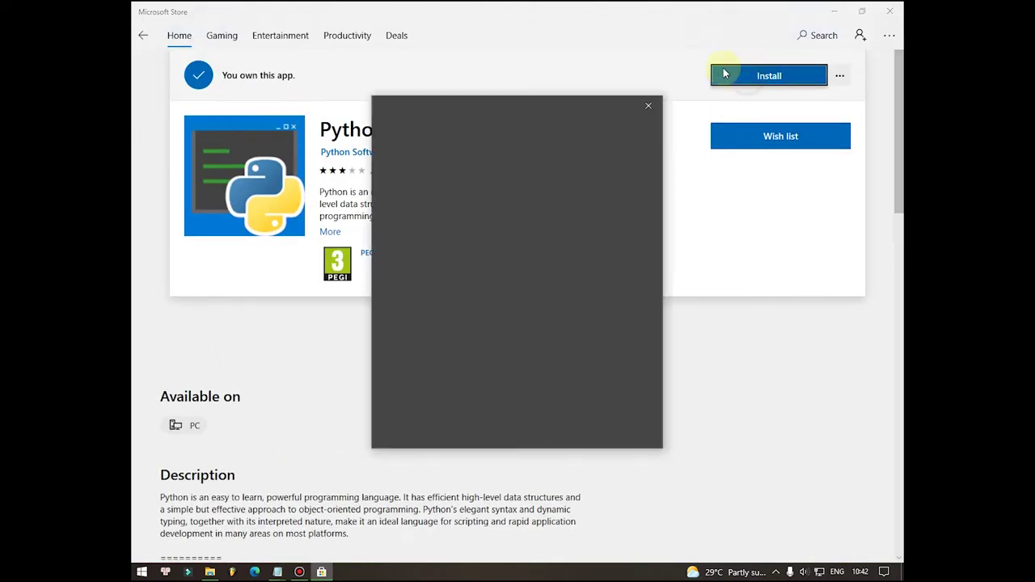
pyautogui.click(655, 105)
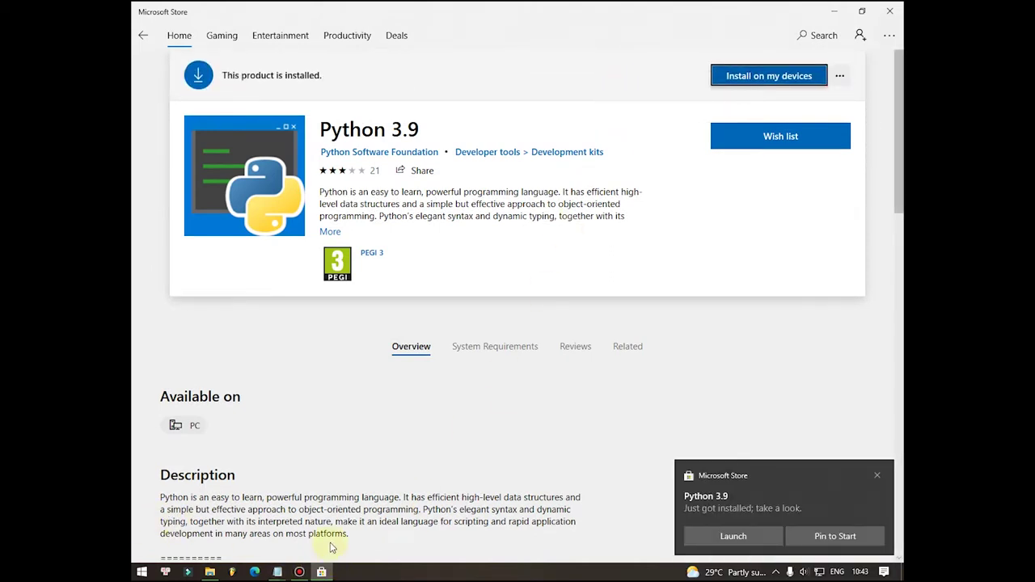
pyautogui.click(141, 572)
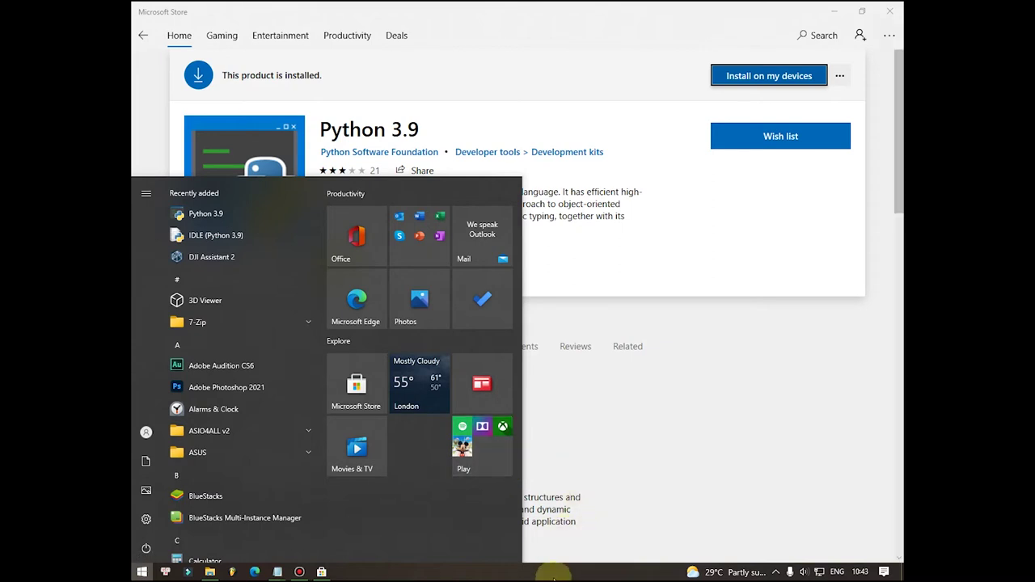
pyautogui.click(619, 498)
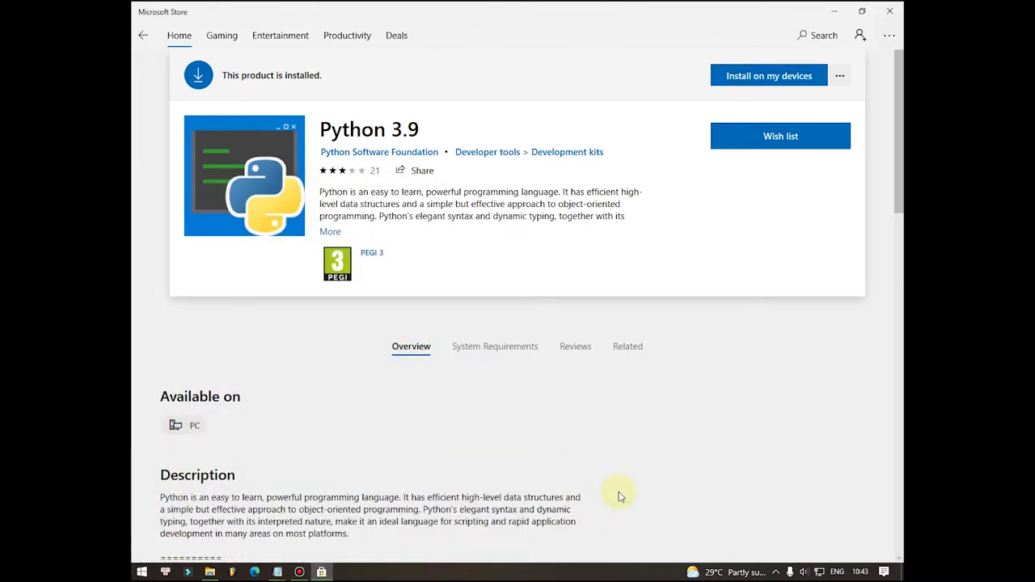
# - Minimize the Store and folder windows and locate the DJI Assistant 2 and DJI Assistant 2 For Mavic shortcuts on the desktop
pyautogui.click(838, 9)
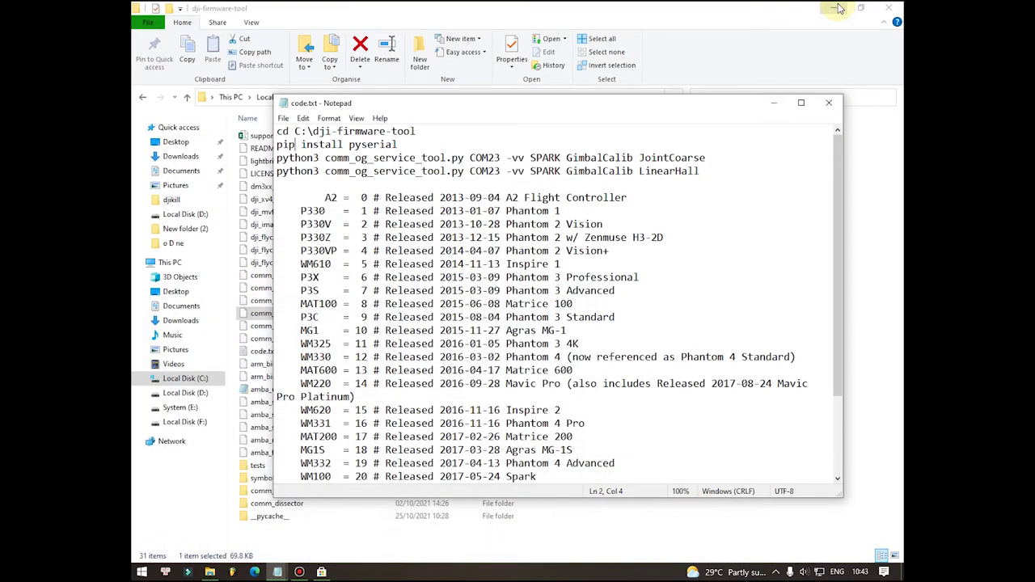
pyautogui.click(837, 9)
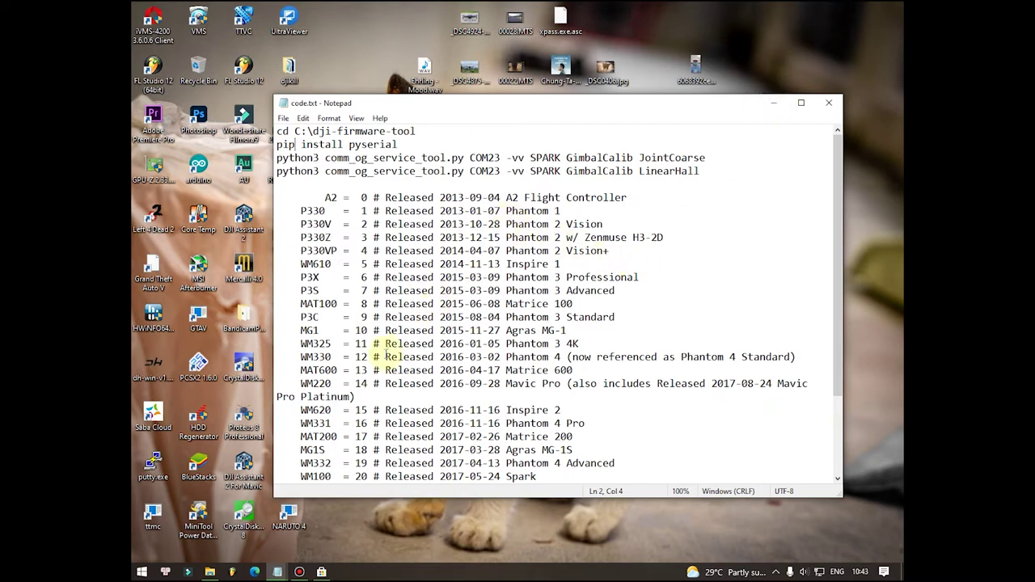
pyautogui.click(239, 480)
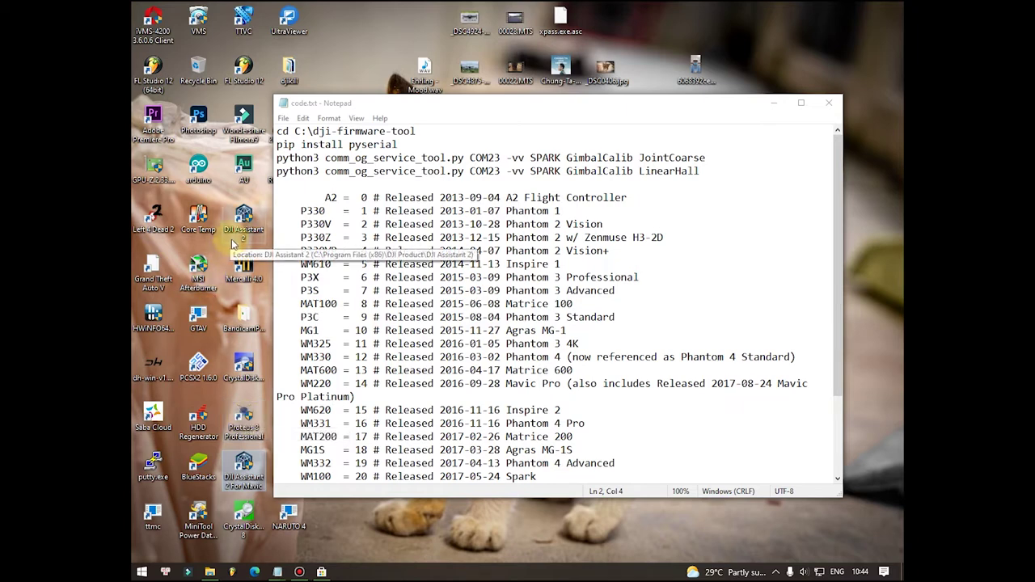
pyautogui.click(260, 240)
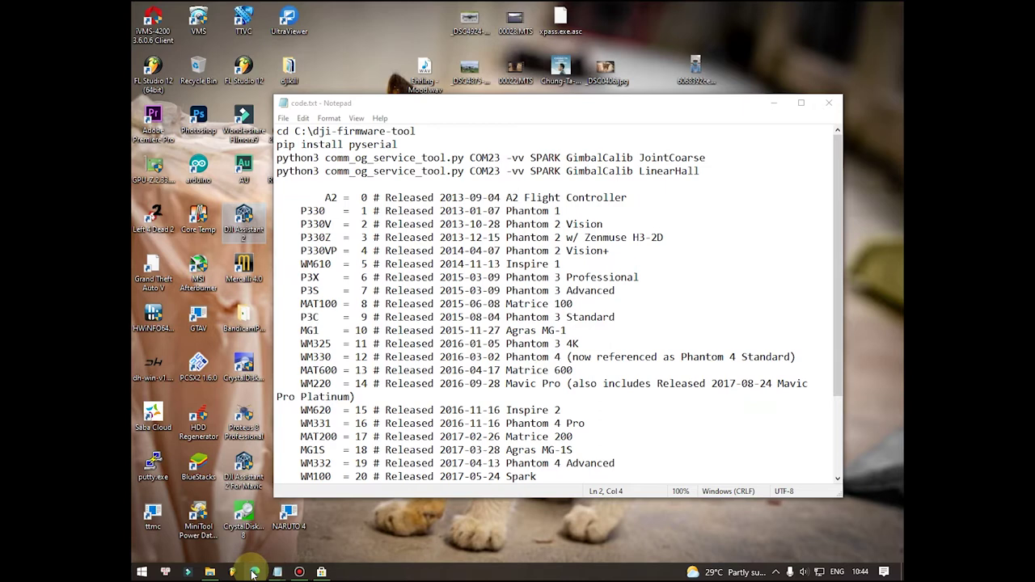
pyautogui.click(244, 216)
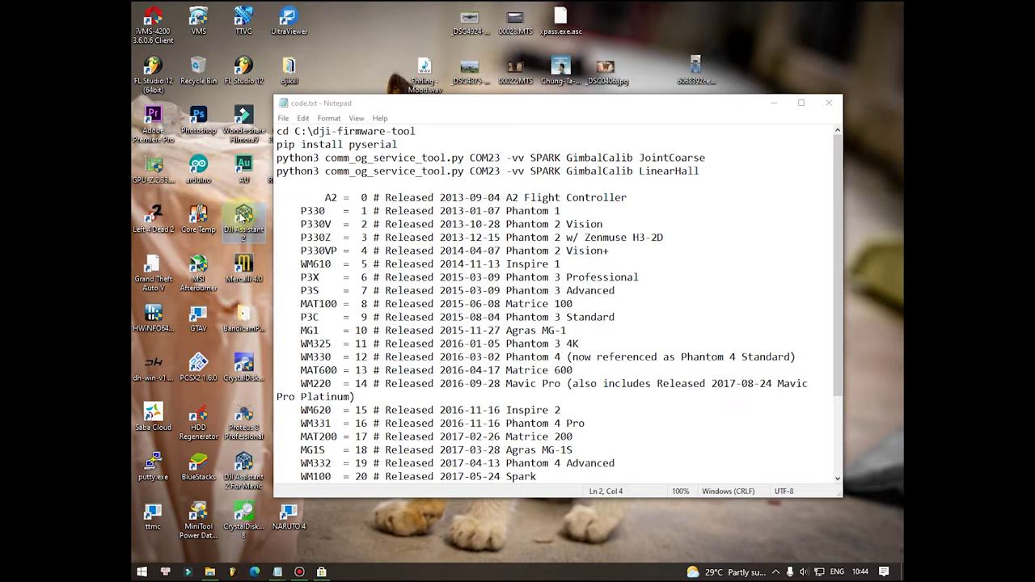
pyautogui.click(247, 466)
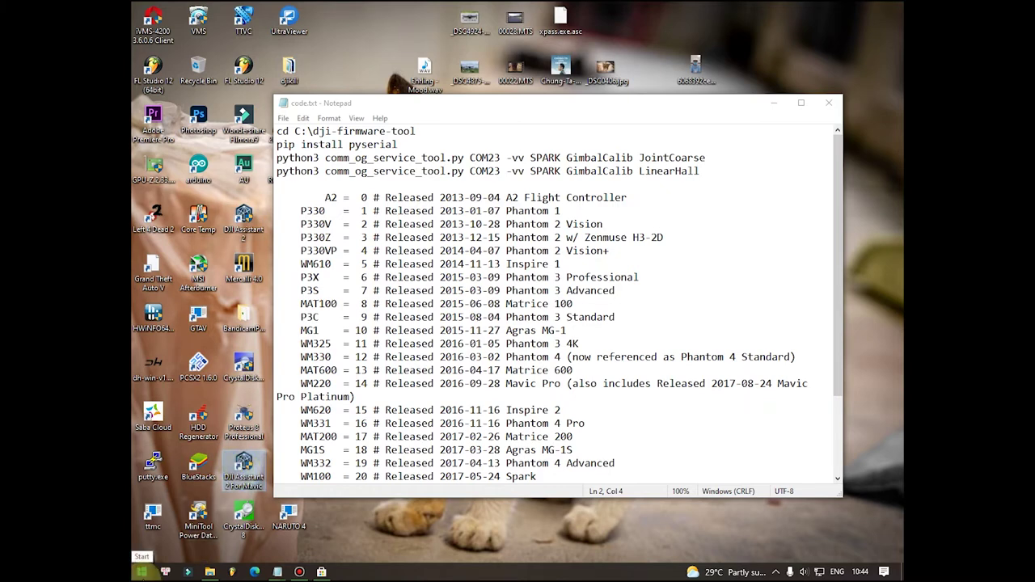
# - Close the Microsoft Store and start Command Prompt as administrator from its shortcut in the Windows System folder
pyautogui.click(321, 571)
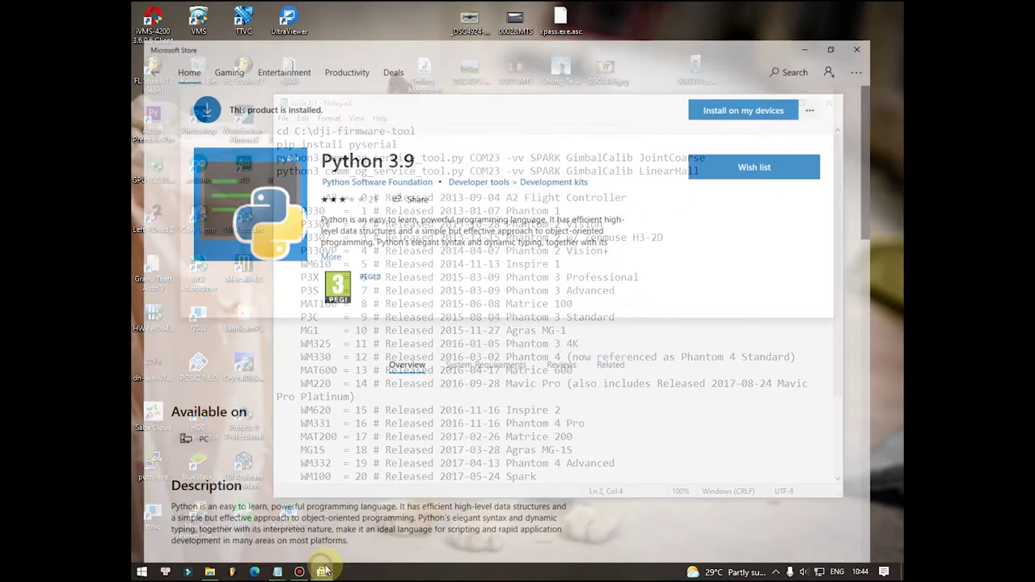
pyautogui.click(896, 12)
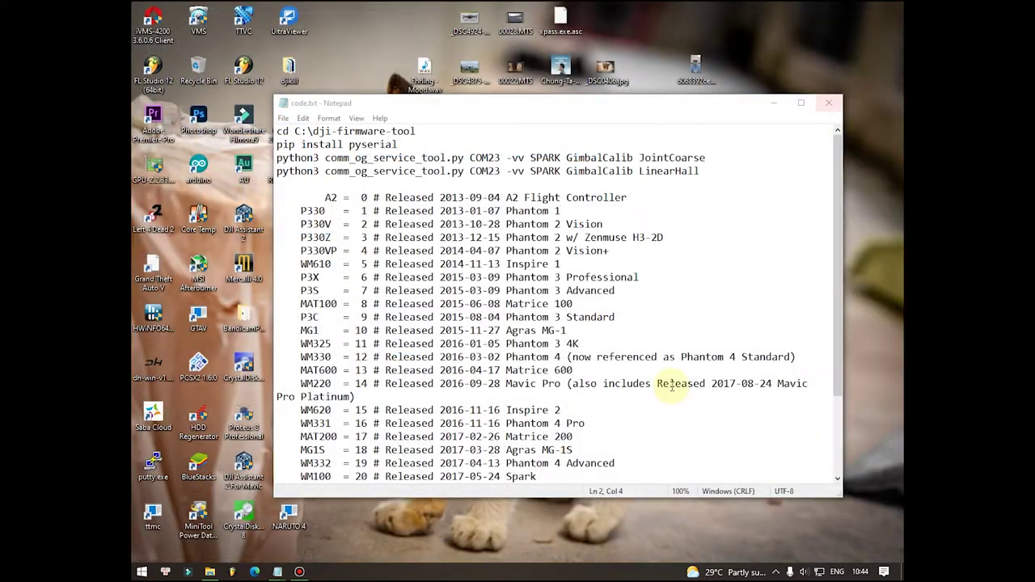
pyautogui.click(139, 572)
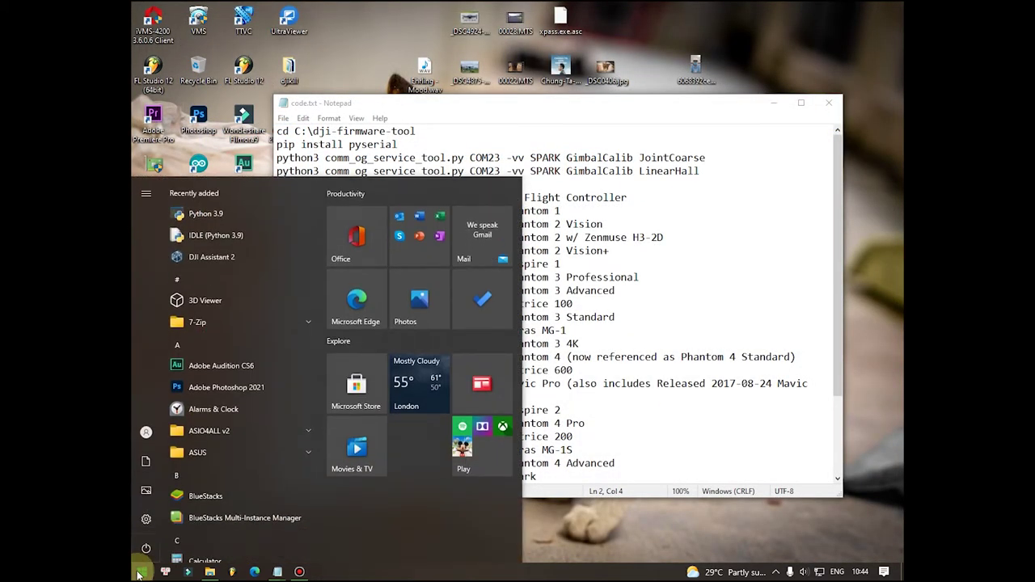
pyautogui.write('cmd')
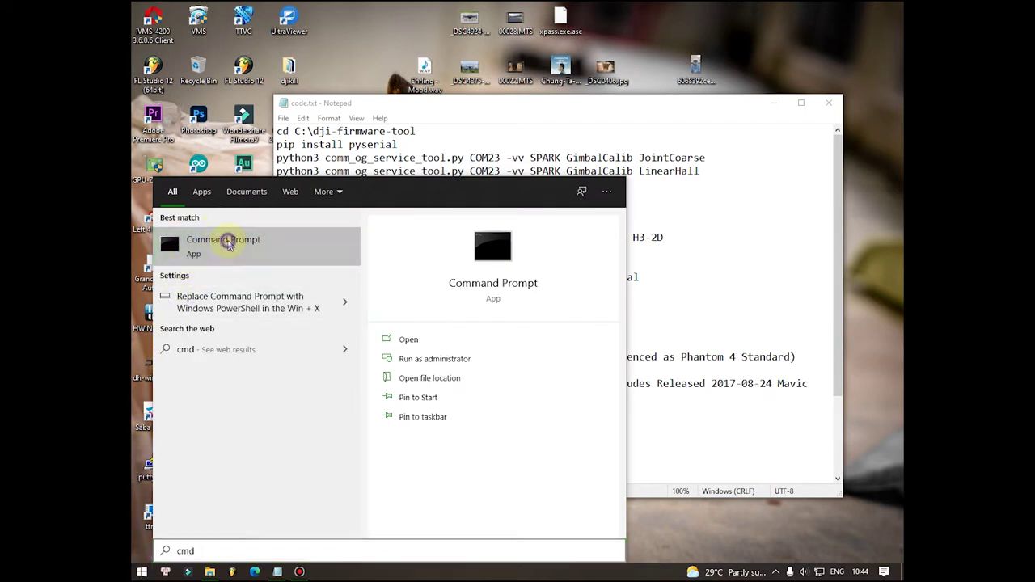
pyautogui.rightClick(230, 245)
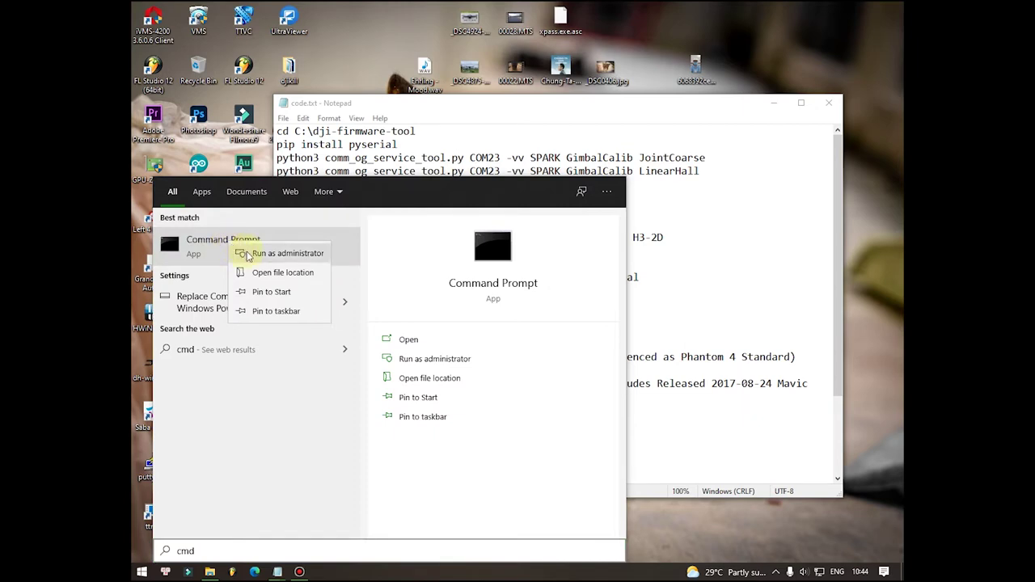
pyautogui.click(252, 272)
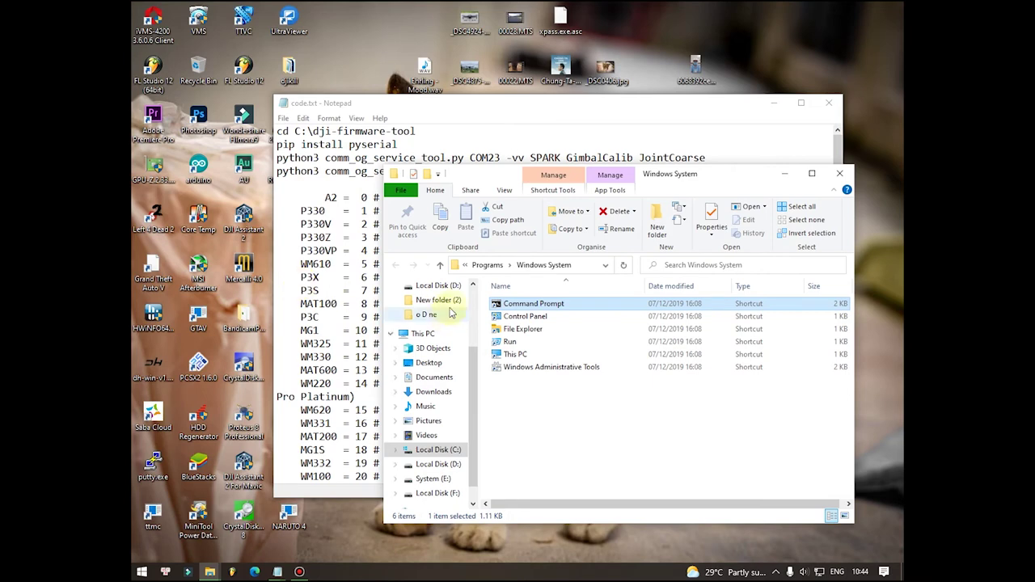
pyautogui.rightClick(546, 306)
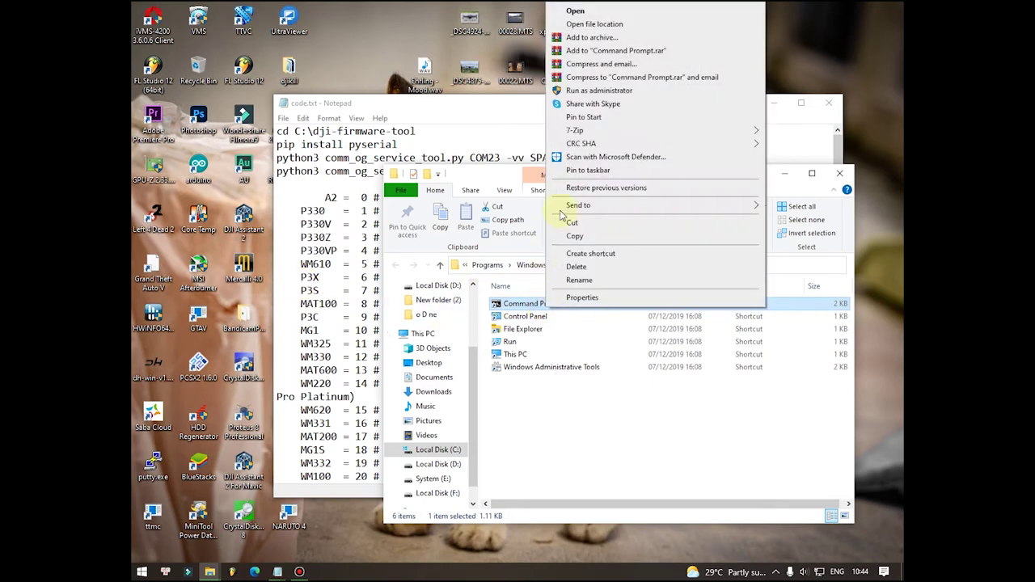
pyautogui.click(598, 90)
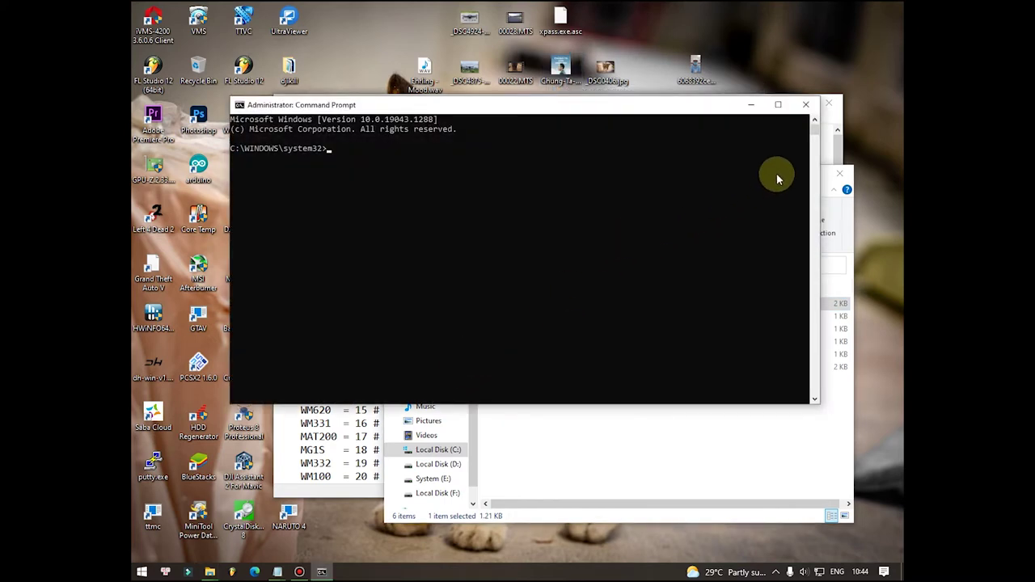
pyautogui.click(839, 173)
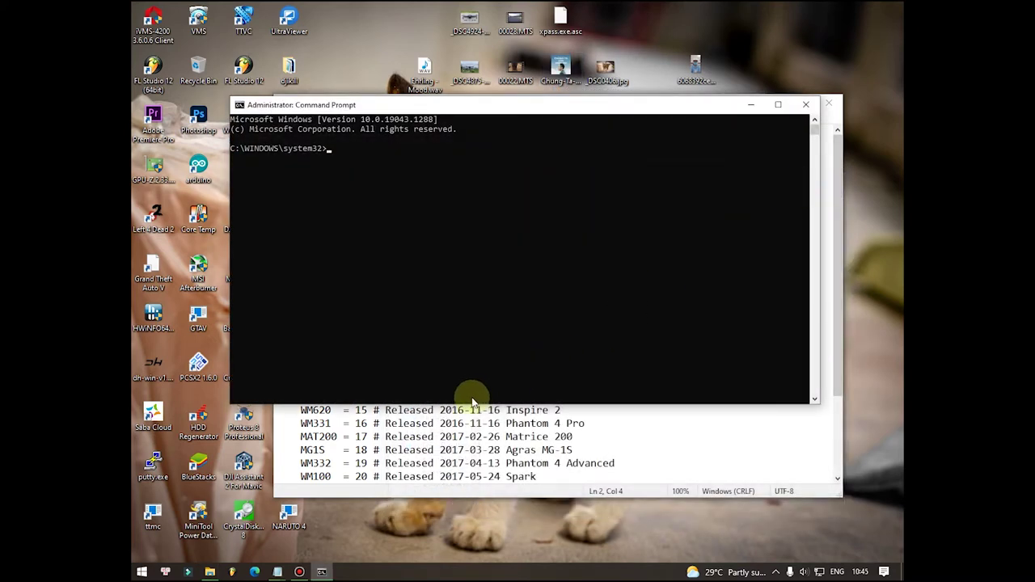
# - Bring up the commands in code.txt and locate the dji-firmware-tool folder on Local Disk (C:)
pyautogui.click(276, 568)
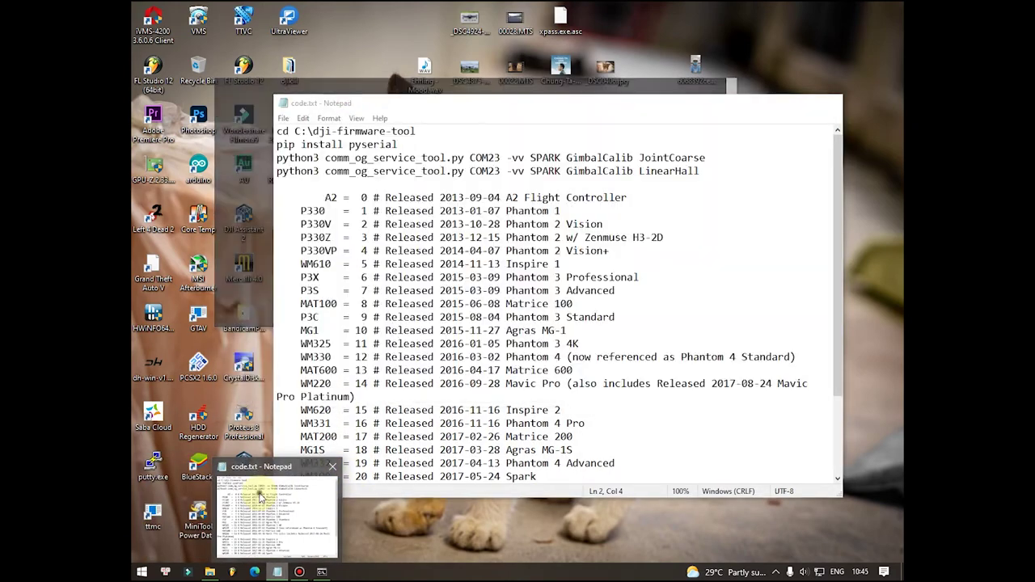
pyautogui.click(283, 468)
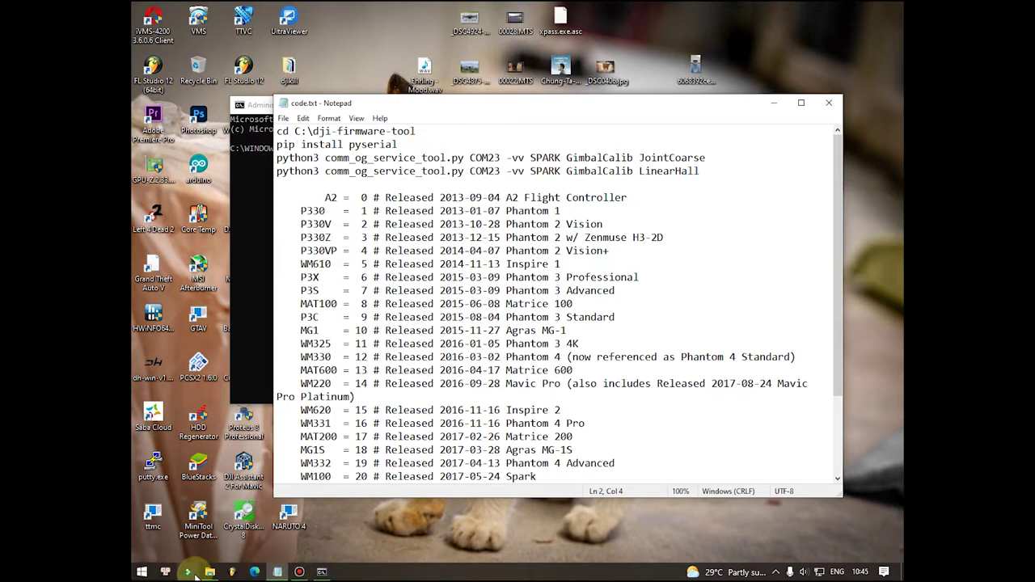
pyautogui.moveTo(209, 574)
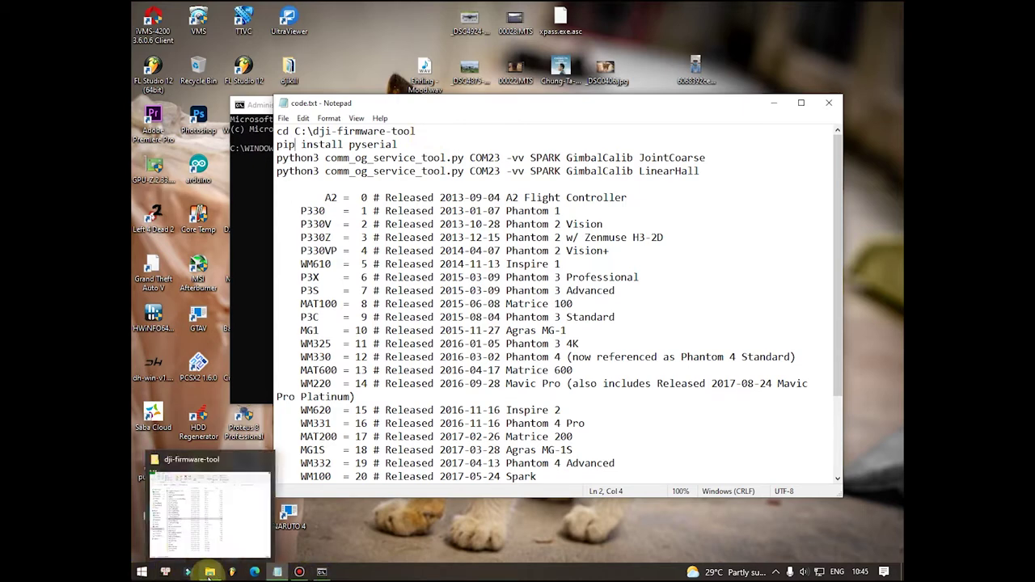
pyautogui.click(202, 514)
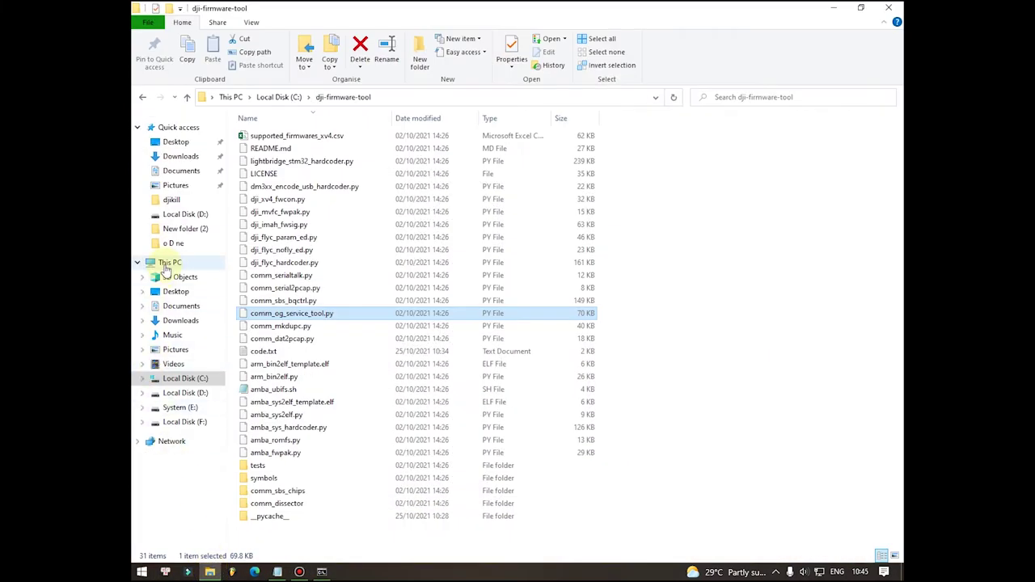
pyautogui.click(173, 381)
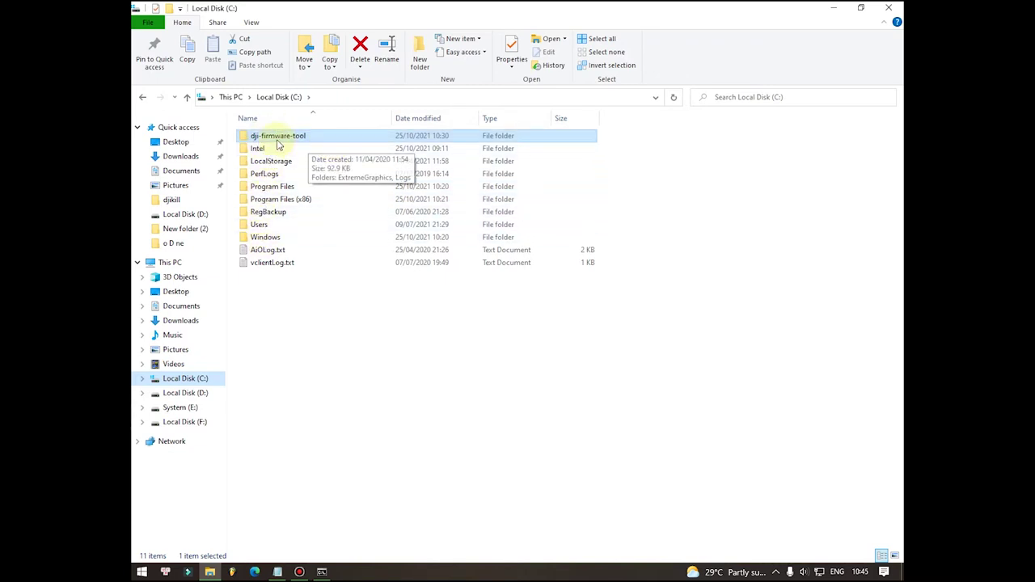
# - Open the dji-firmware-tool folder on Local Disk (C:) starting from This PC and look over its files
pyautogui.click(154, 267)
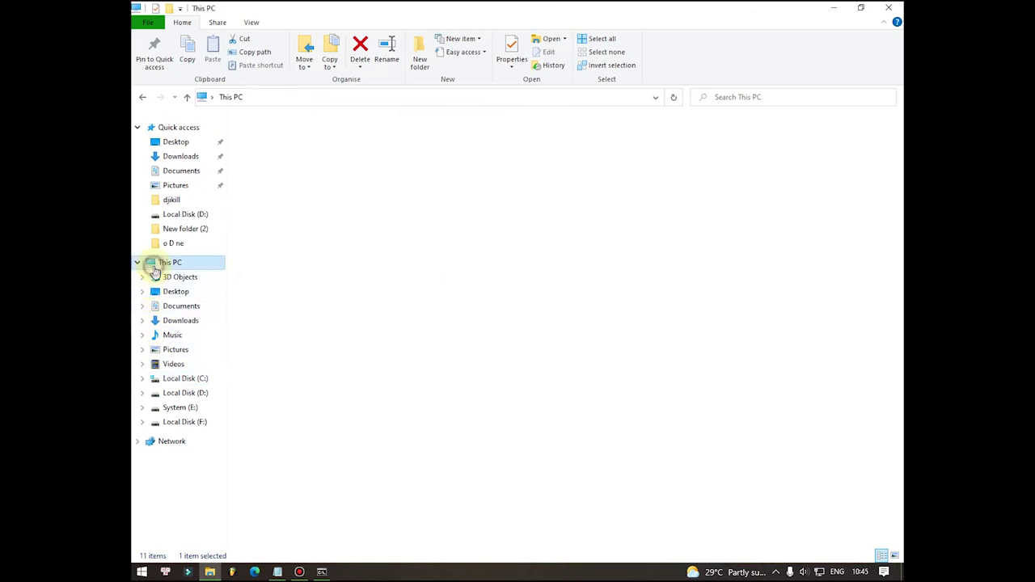
pyautogui.doubleClick(321, 238)
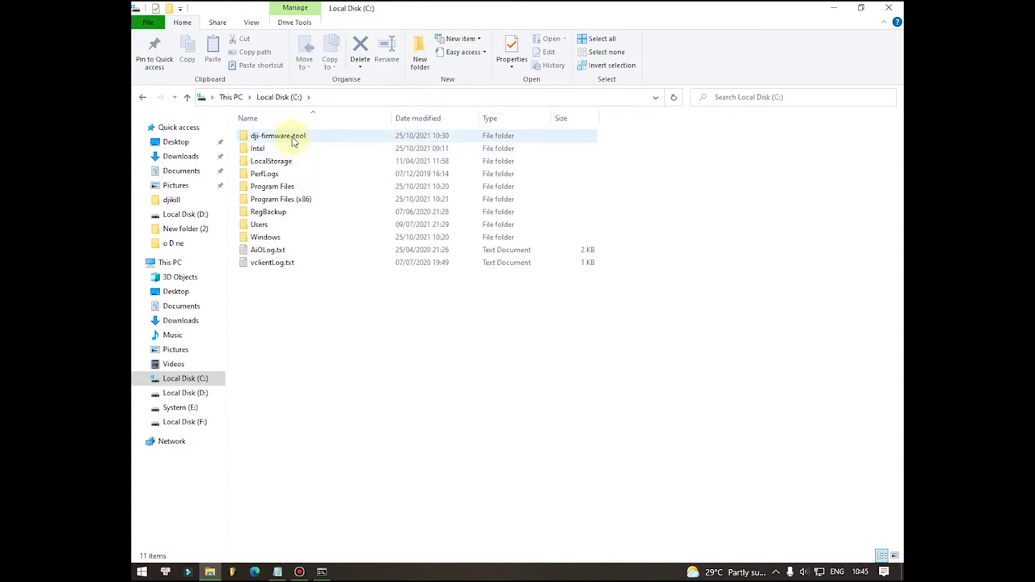
pyautogui.click(291, 137)
pyautogui.doubleClick(291, 137)
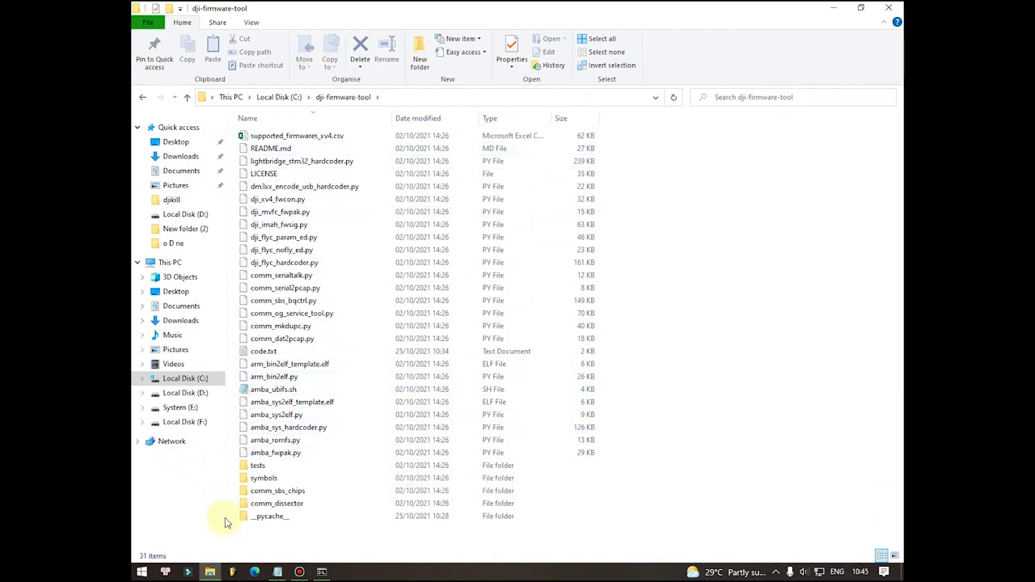
pyautogui.moveTo(319, 573)
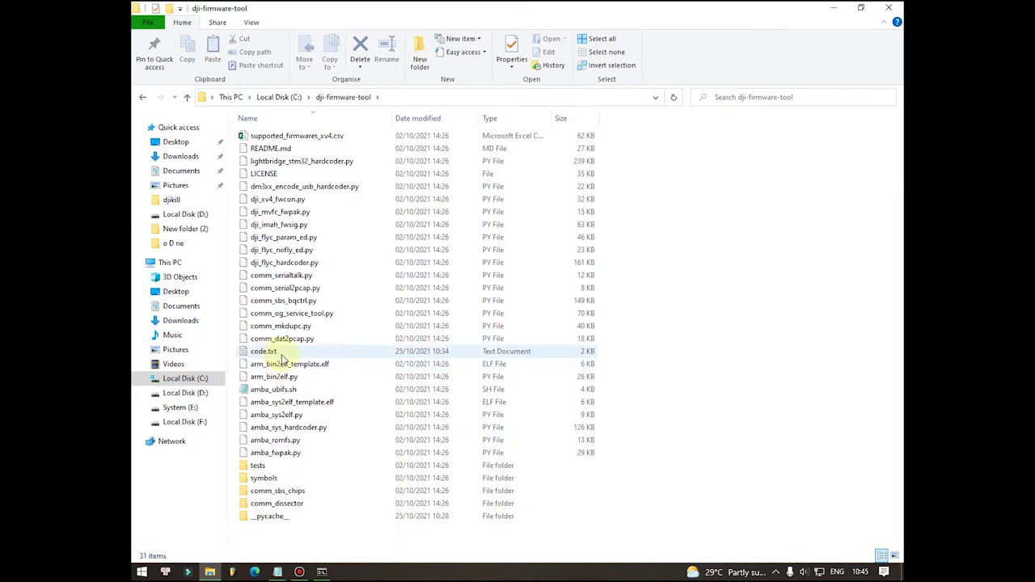
# - Copy the line cd C:\dji-firmware-tool from code.txt and run it in the administrator Command Prompt
pyautogui.click(271, 573)
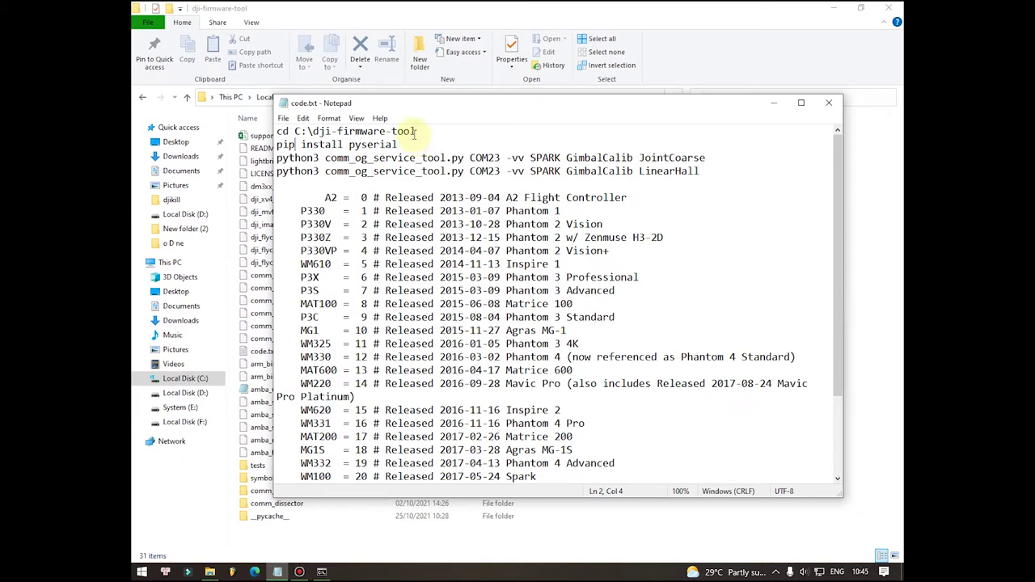
pyautogui.moveTo(414, 134); pyautogui.dragTo(272, 132)
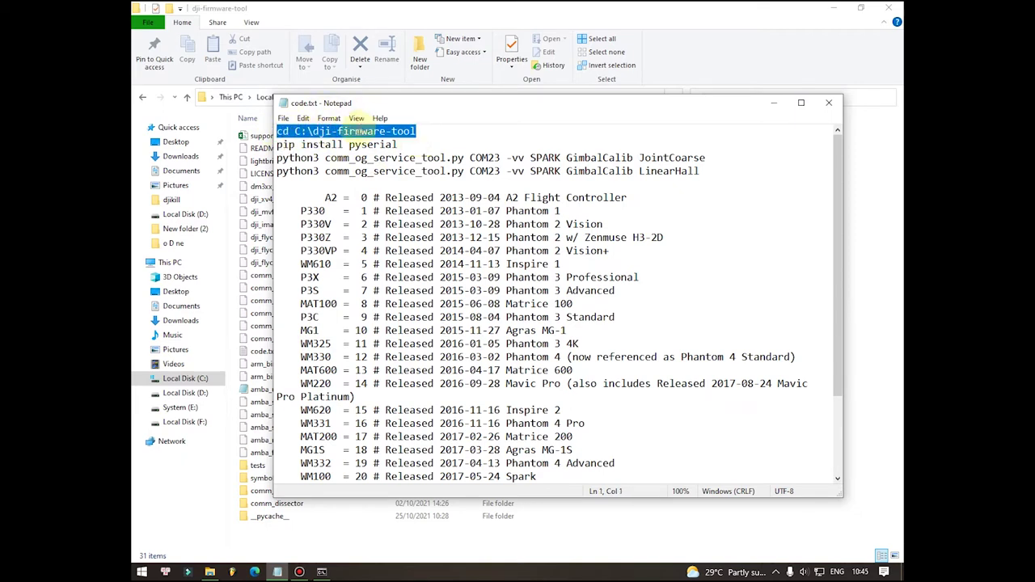
pyautogui.rightClick(357, 131)
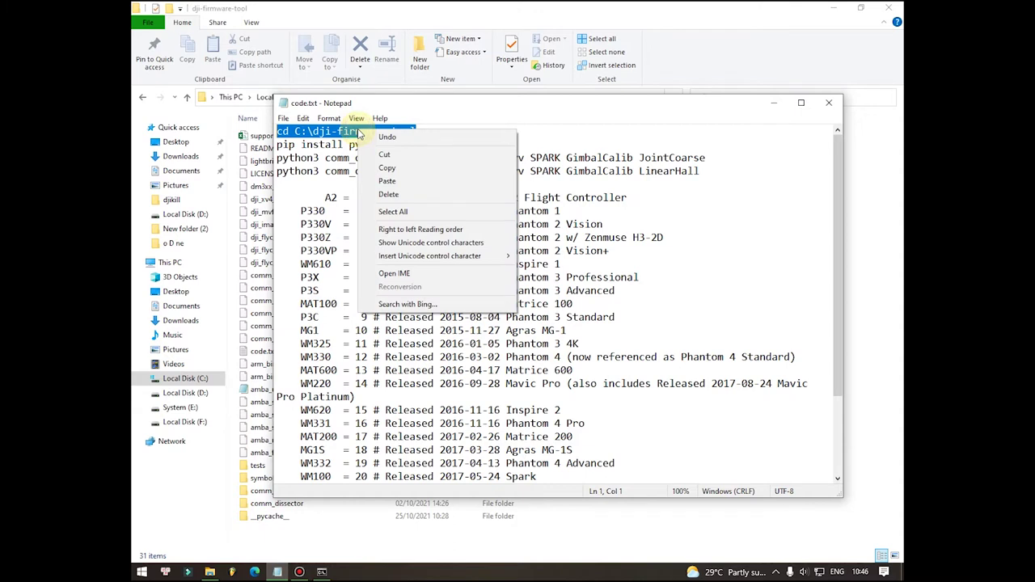
pyautogui.click(376, 166)
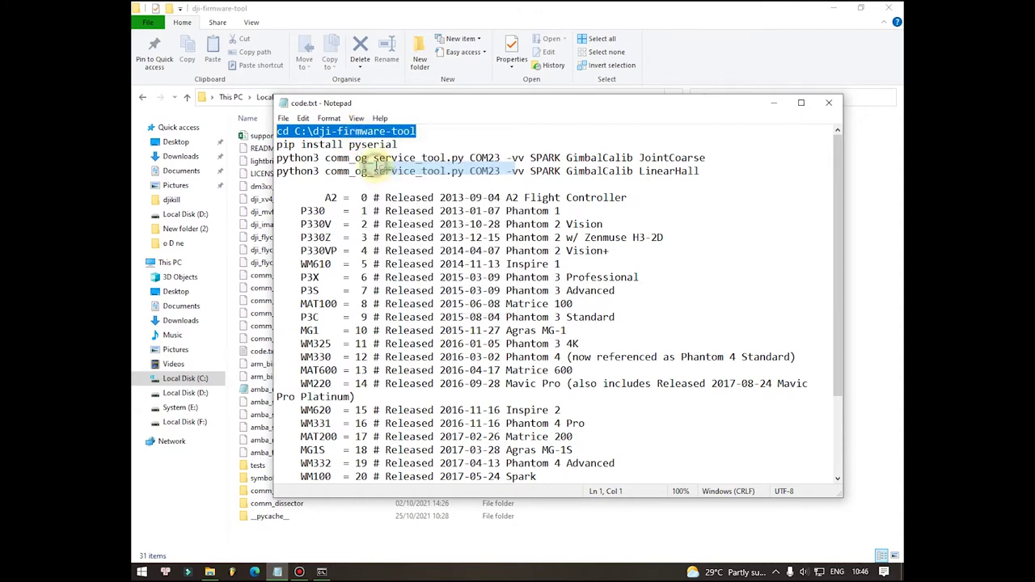
pyautogui.click(322, 572)
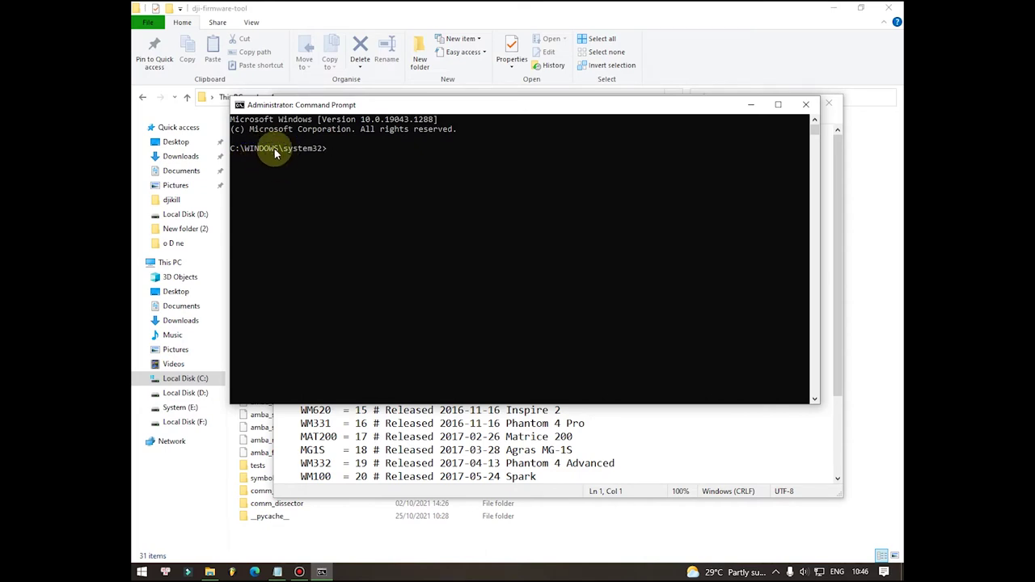
pyautogui.write('cd')
pyautogui.hotkey('ctrl', 'v')
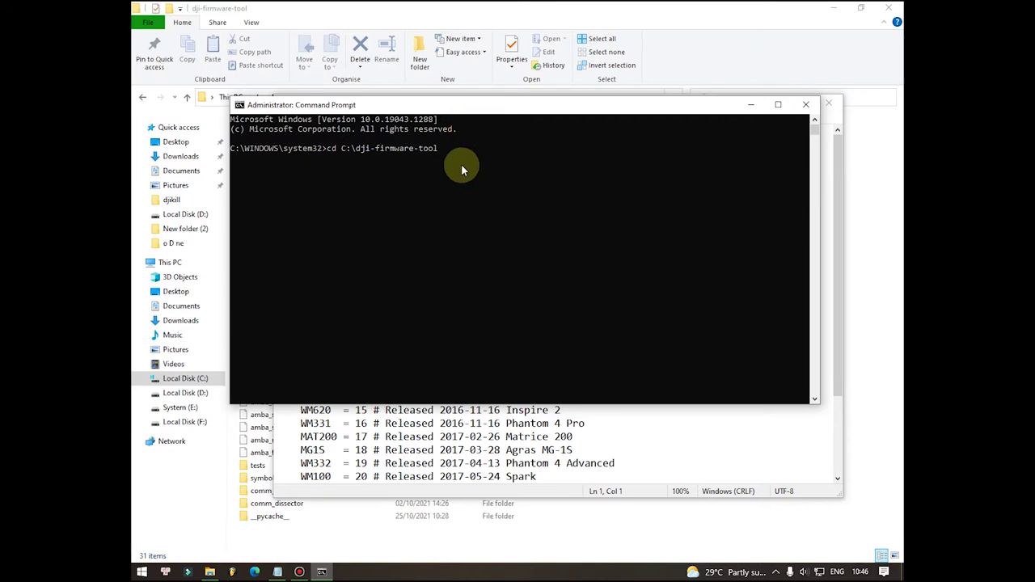
pyautogui.press('Return')
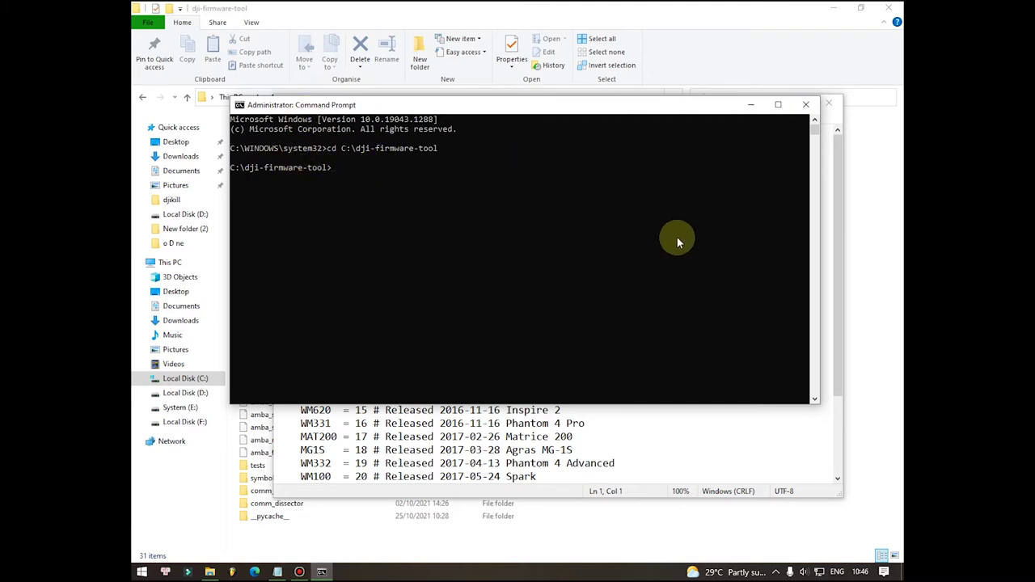
# - Copy the line pip install pyserial from code.txt and switch back to the Command Prompt
pyautogui.click(627, 440)
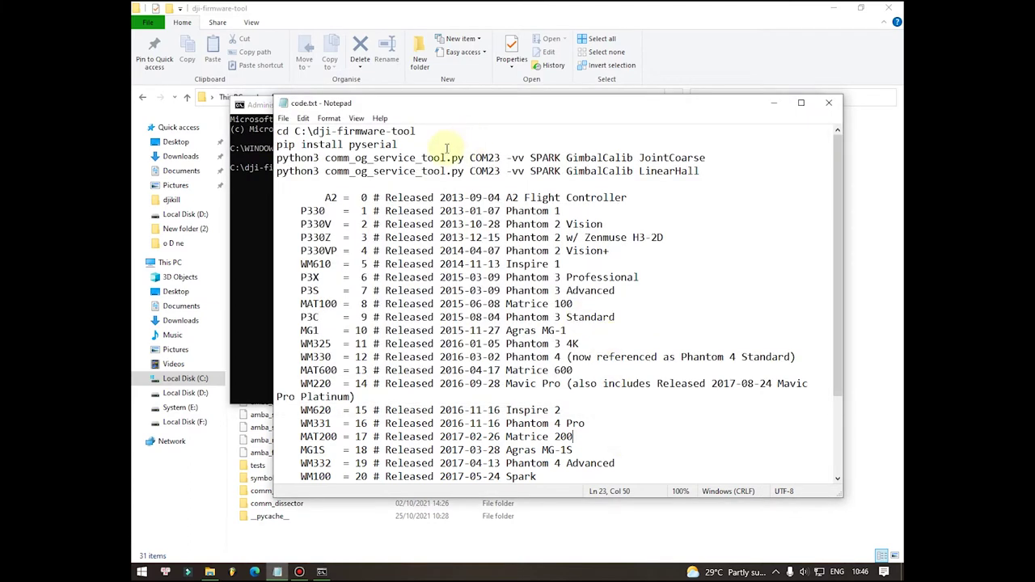
pyautogui.moveTo(400, 144)
pyautogui.mouseDown()
pyautogui.moveTo(312, 158)
pyautogui.moveTo(278, 144)
pyautogui.moveTo(396, 144)
pyautogui.mouseUp()
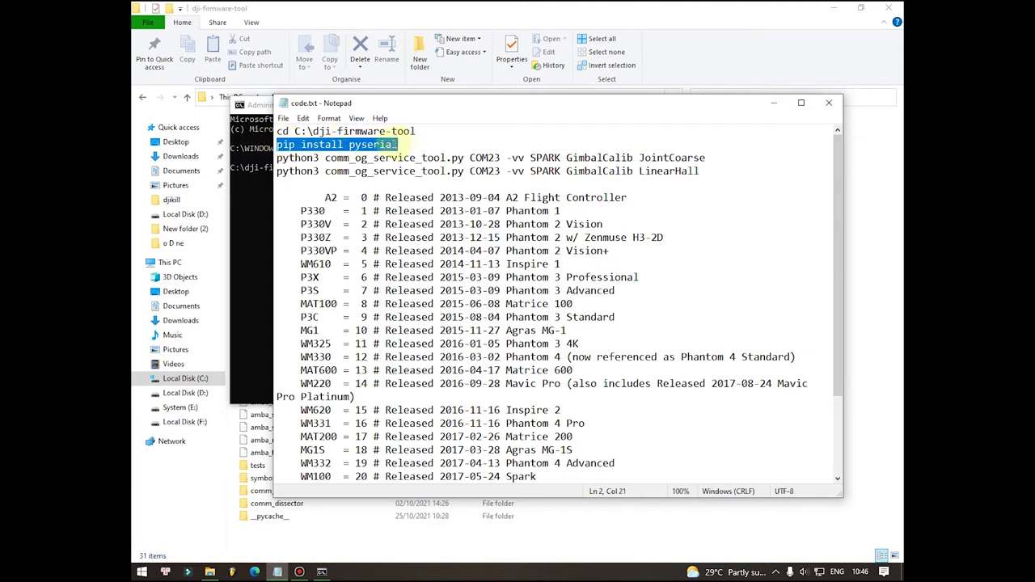
pyautogui.rightClick(396, 144)
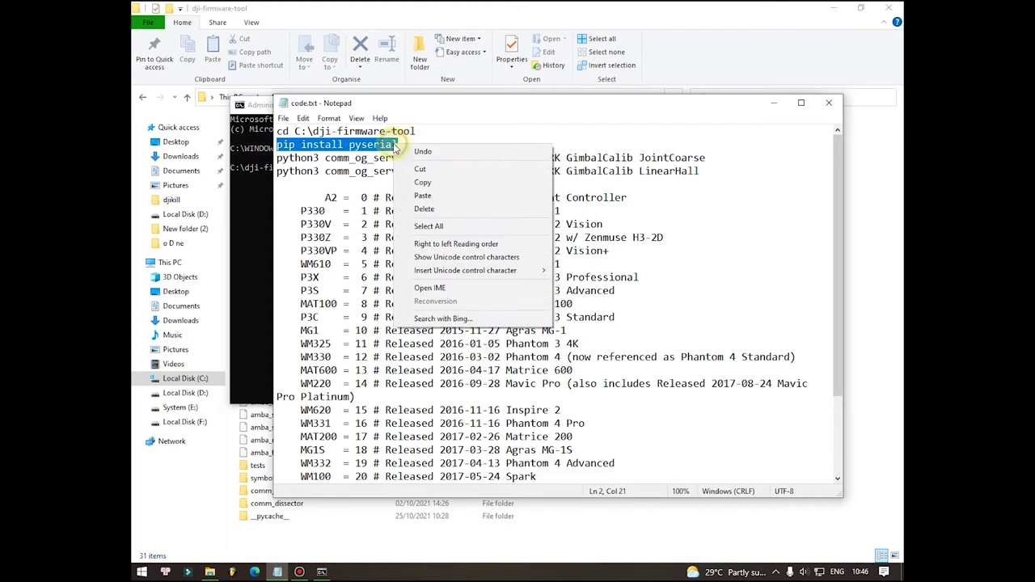
pyautogui.click(418, 184)
pyautogui.click(262, 203)
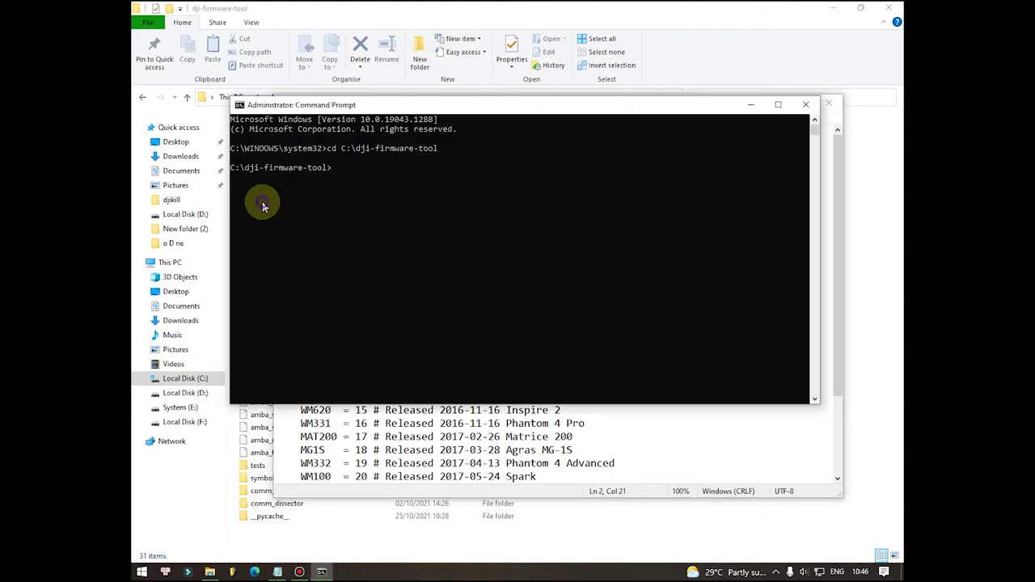
pyautogui.rightClick(264, 205)
pyautogui.rightClick(266, 205)
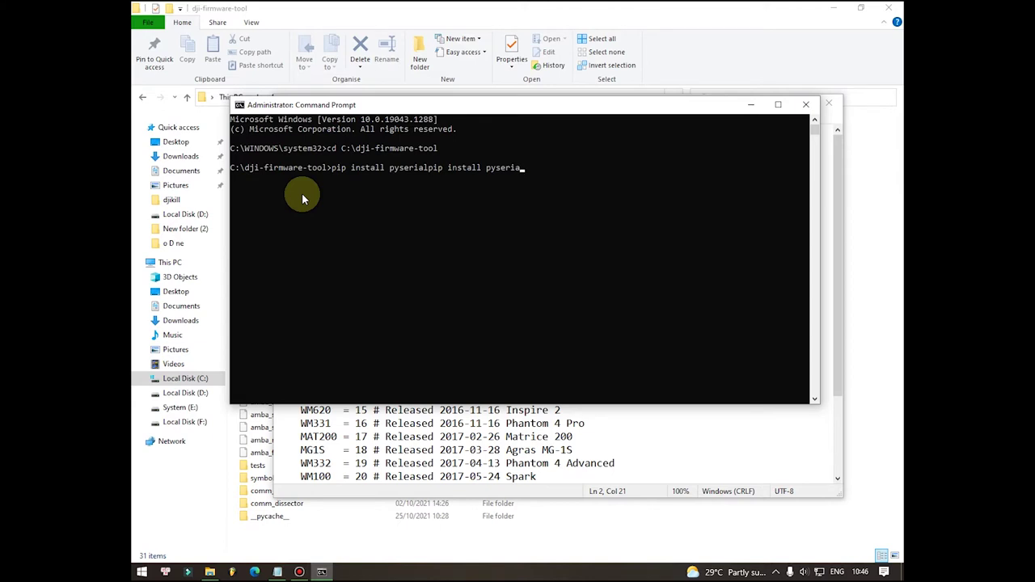
pyautogui.press('BackSpace')
pyautogui.press('BackSpace')
pyautogui.press('BackSpace')
pyautogui.press('BackSpace')
pyautogui.press('BackSpace')
pyautogui.press('BackSpace')
pyautogui.press('BackSpace')
pyautogui.press('BackSpace')
pyautogui.press('BackSpace')
pyautogui.press('BackSpace')
pyautogui.press('BackSpace')
pyautogui.press('BackSpace')
pyautogui.press('BackSpace')
pyautogui.press('BackSpace')
pyautogui.press('BackSpace')
pyautogui.press('BackSpace')
pyautogui.press('BackSpace')
pyautogui.press('BackSpace')
pyautogui.press('BackSpace')
pyautogui.press('BackSpace')
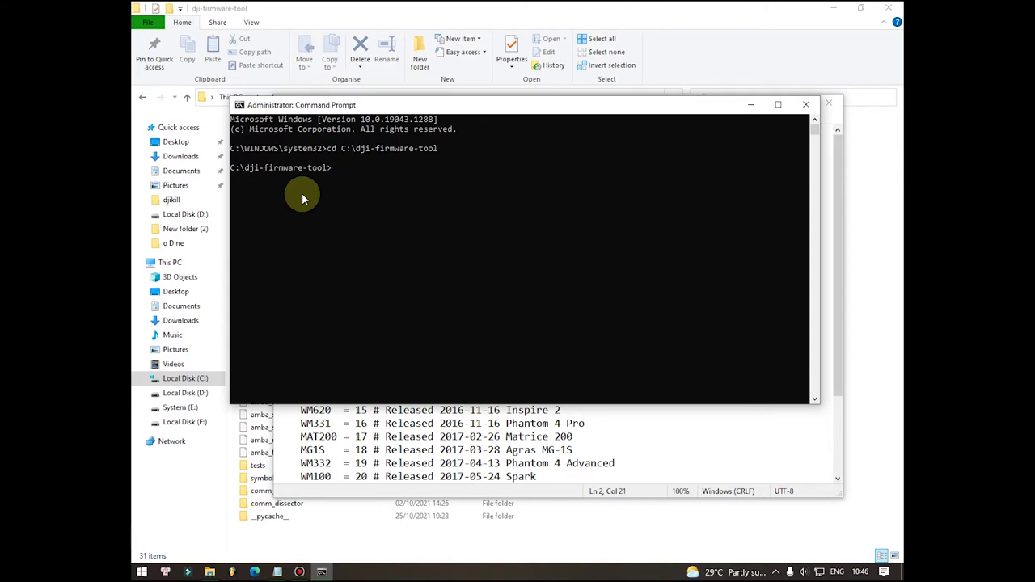
# - Paste the copied command once at the C:\dji-firmware-tool prompt and run pip install pyserial
pyautogui.rightClick(301, 192)
pyautogui.press('Return')
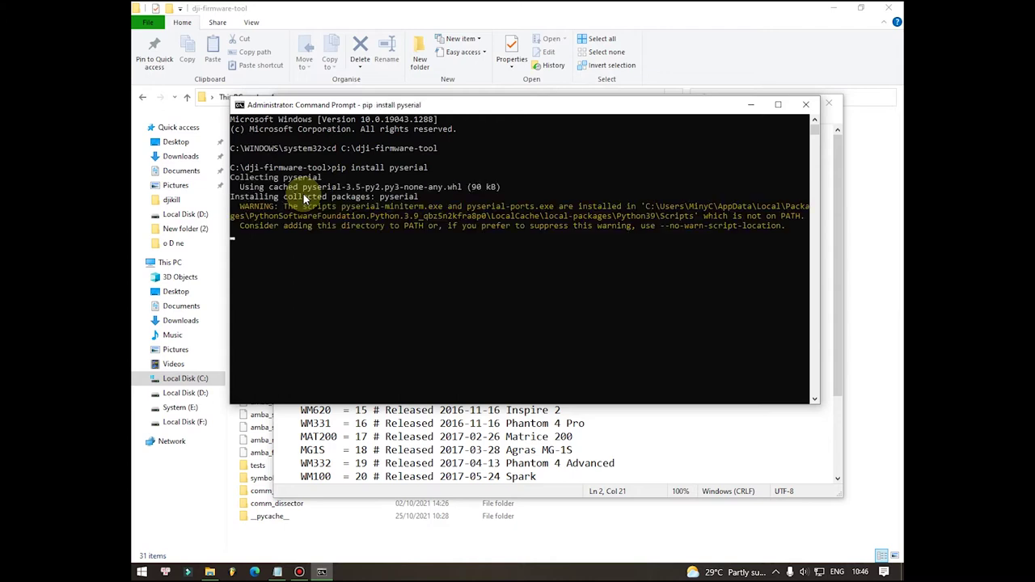